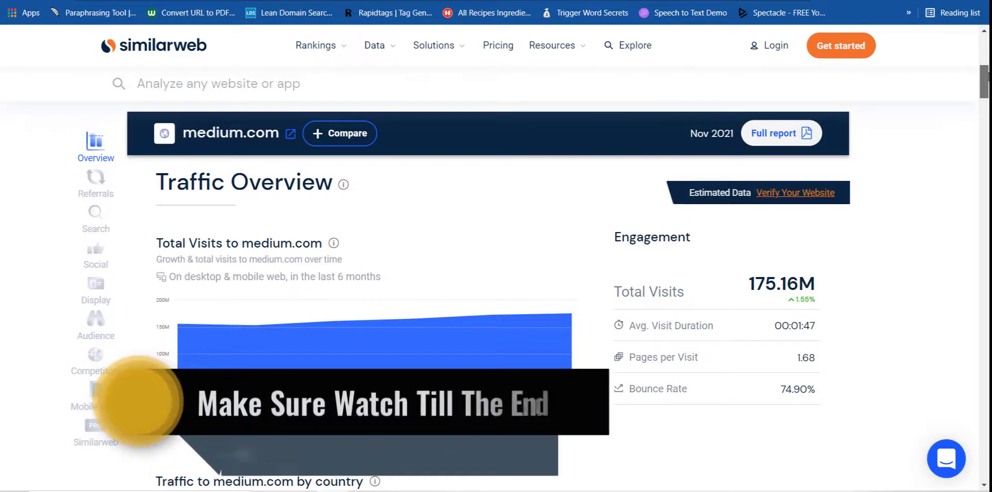
Open a new Chrome tab and go to Medium via the 'med' address-bar suggestion.
left_click_drag(988, 77, 988, 93)
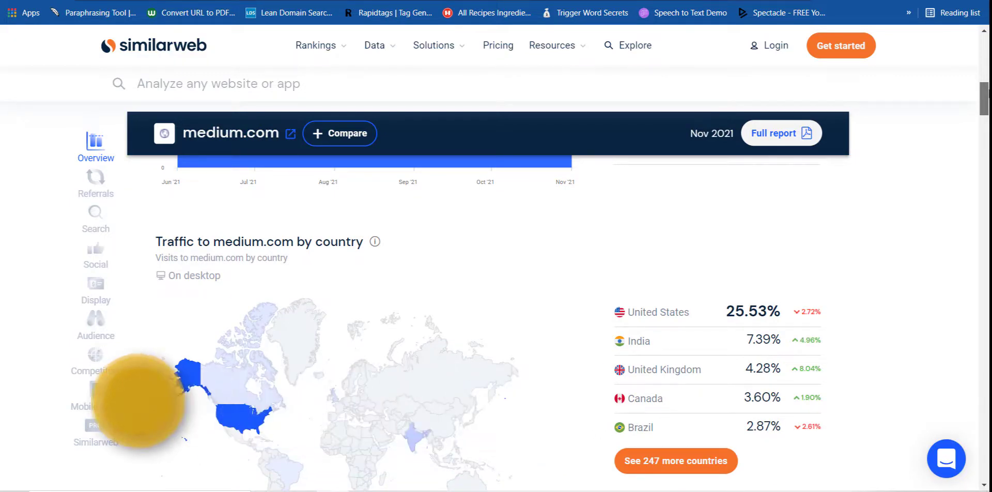
mouse_move(988, 93)
left_mouse_down()
mouse_move(986, 71)
mouse_move(984, 78)
left_mouse_up()
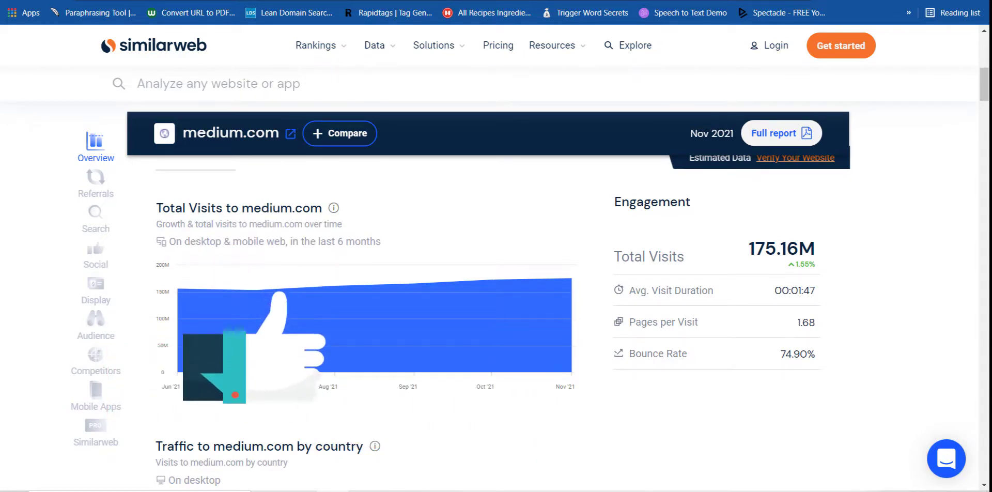
left_click(181, 0)
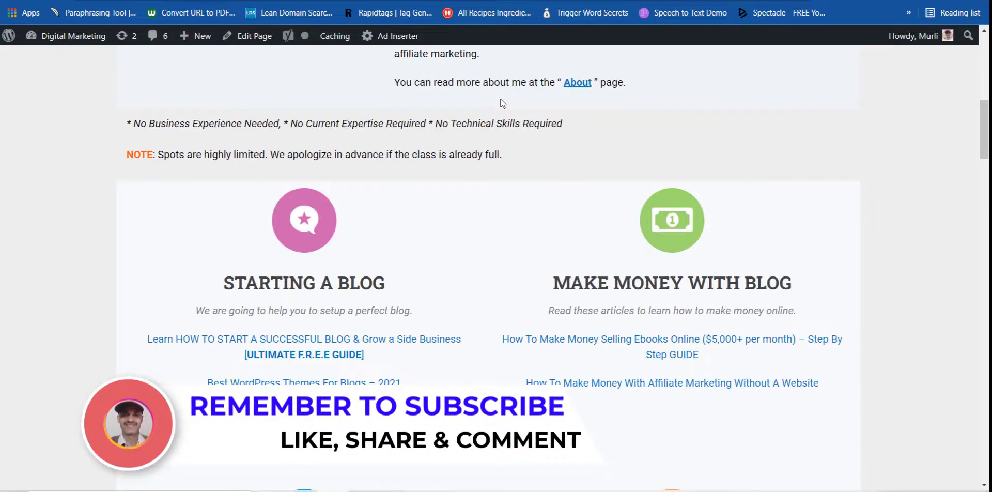
key("ctrl+t")
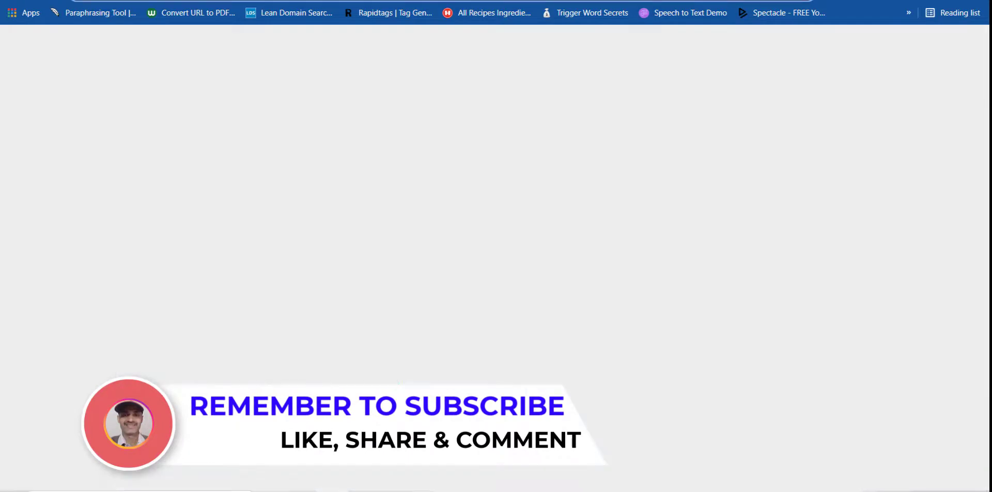
type("medi")
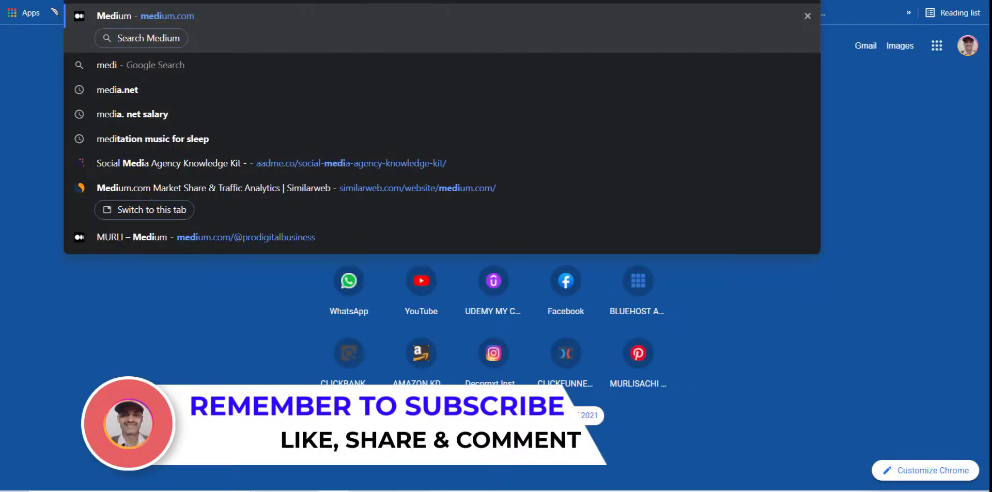
key("Return")
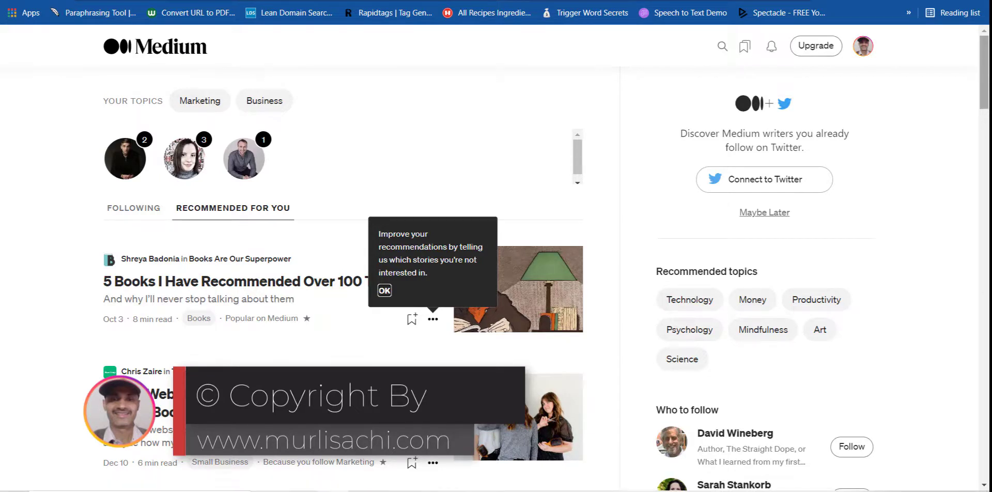
Go to your Medium profile and follow the prodigitalbusiness.com blog link in its bio.
left_click(864, 51)
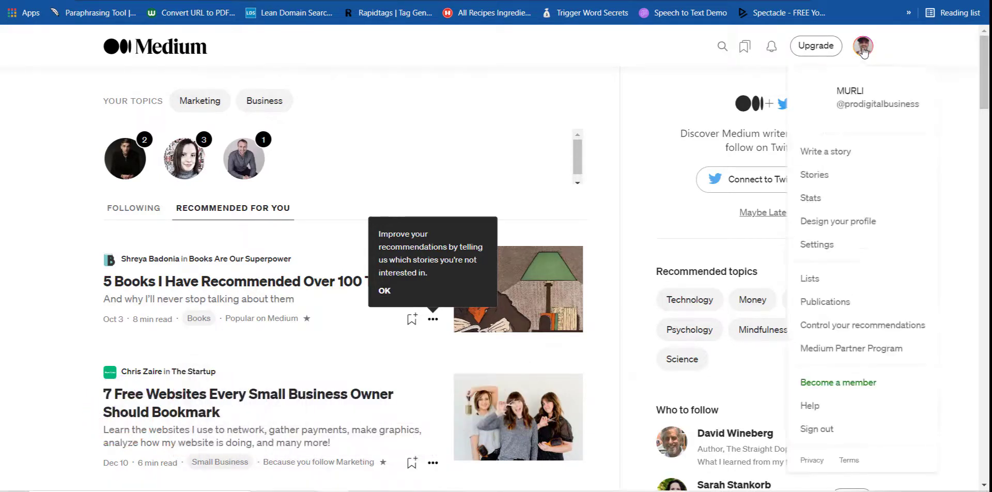
left_click(855, 94)
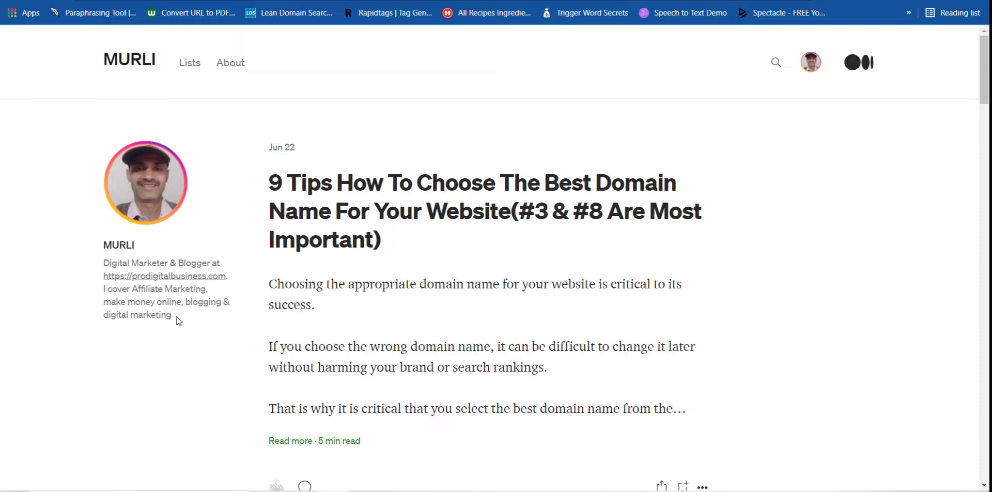
left_click_drag(165, 310, 105, 264)
left_click(111, 271)
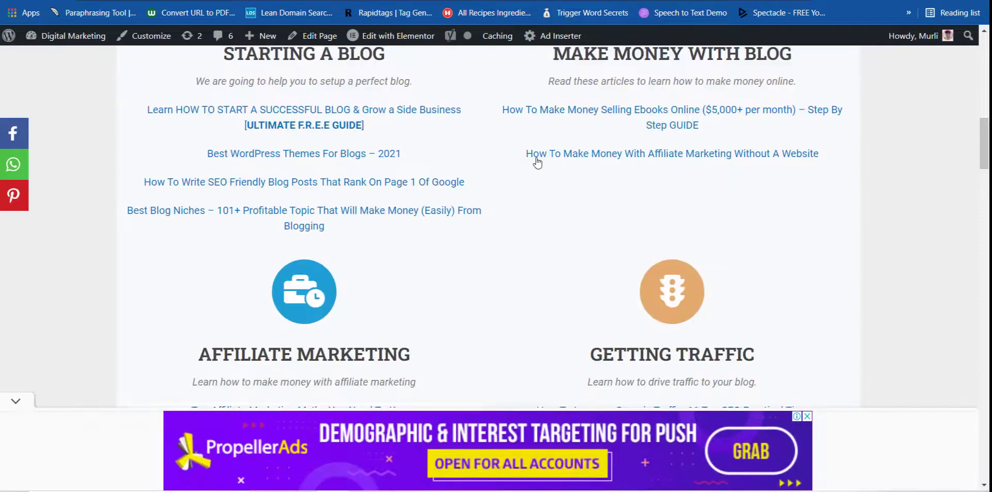
Open 'How To Write SEO Friendly Blog Posts' in a new tab, then return to the Medium profile.
right_click(337, 188)
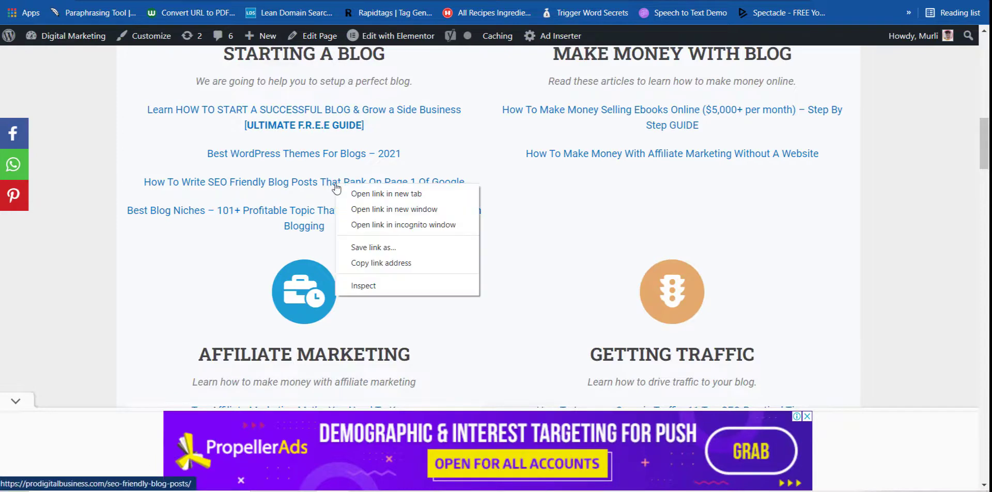
left_click(386, 194)
key("ctrl+Tab")
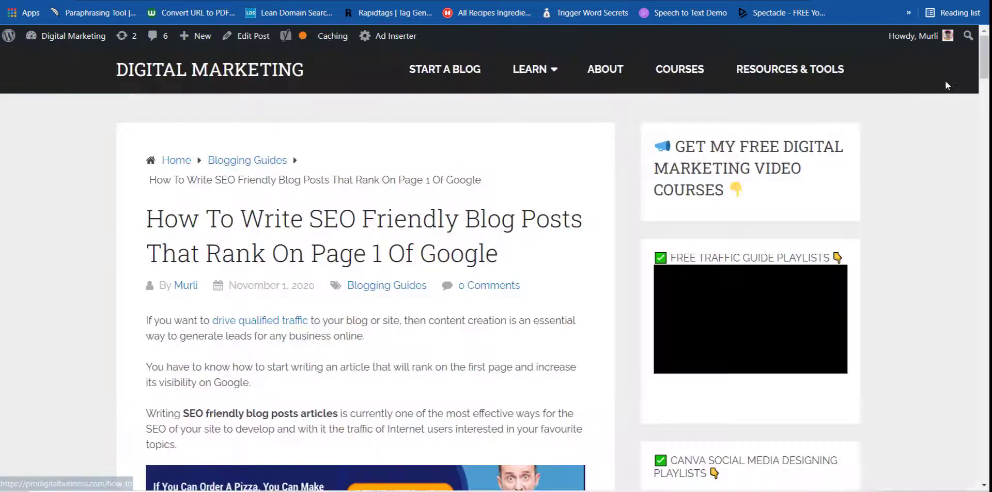
scroll(987, 56, "down", 1)
scroll(987, 55, "up", 1)
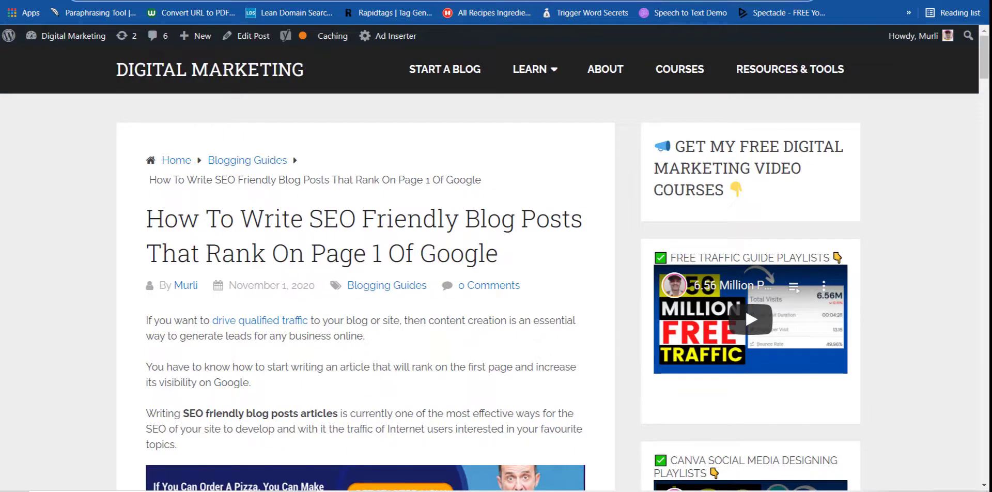
key("ctrl+shift+Tab")
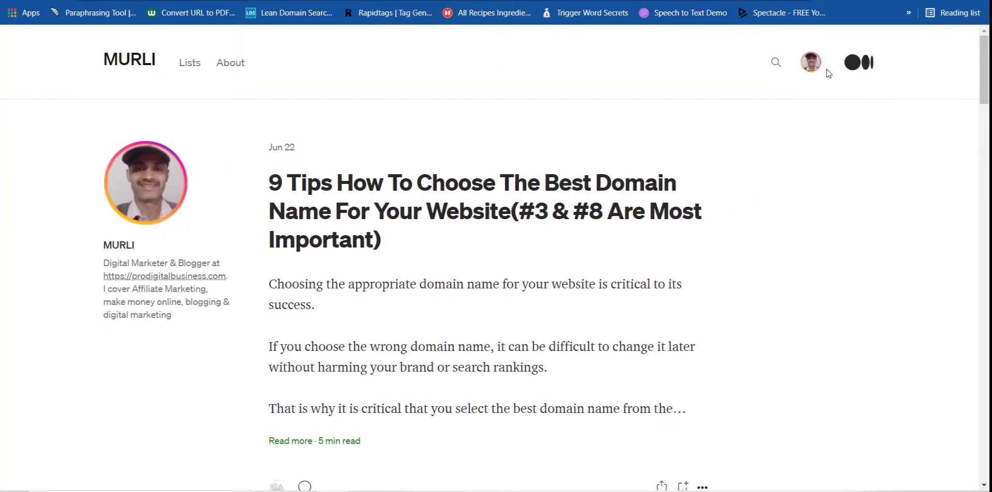
Show Your stories from the account menu, with 5 published stories listed.
left_click(812, 62)
left_click(865, 103)
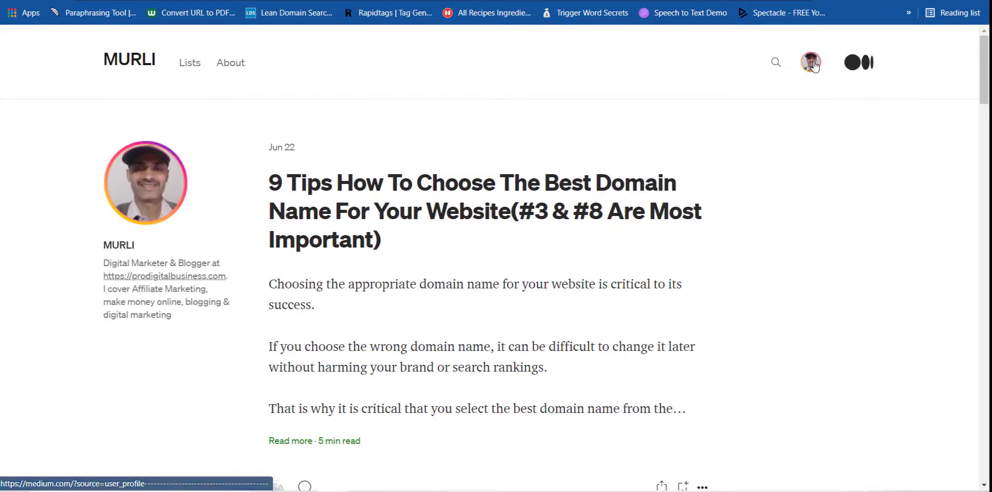
left_click(811, 62)
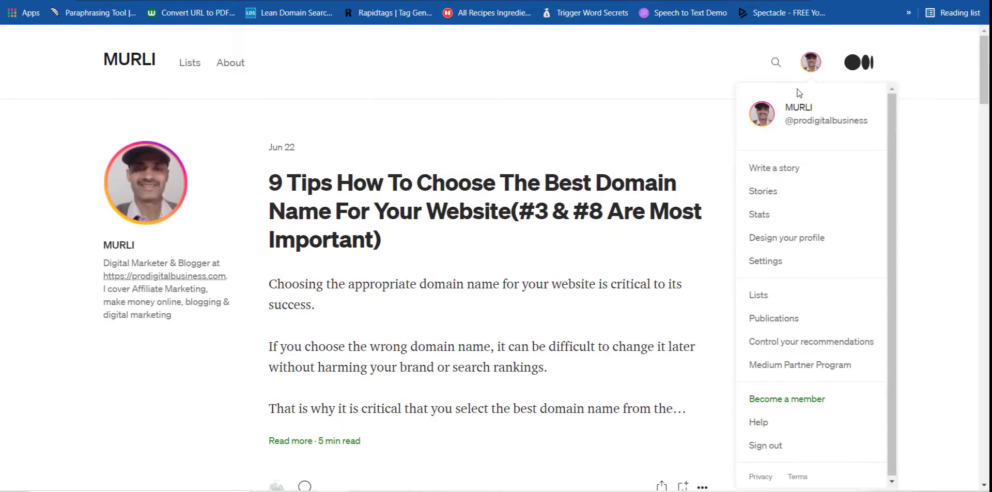
left_click(767, 194)
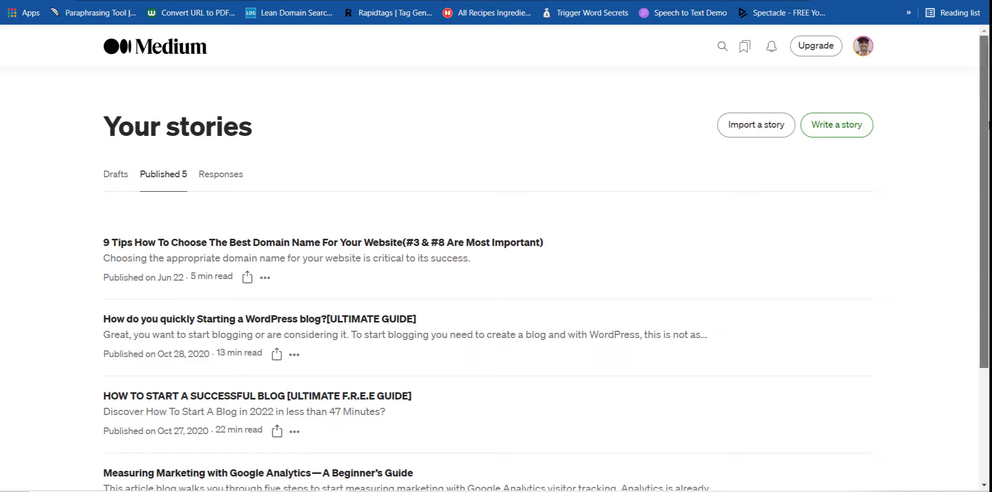
scroll(988, 125, "down", 3)
scroll(988, 98, "up", 3)
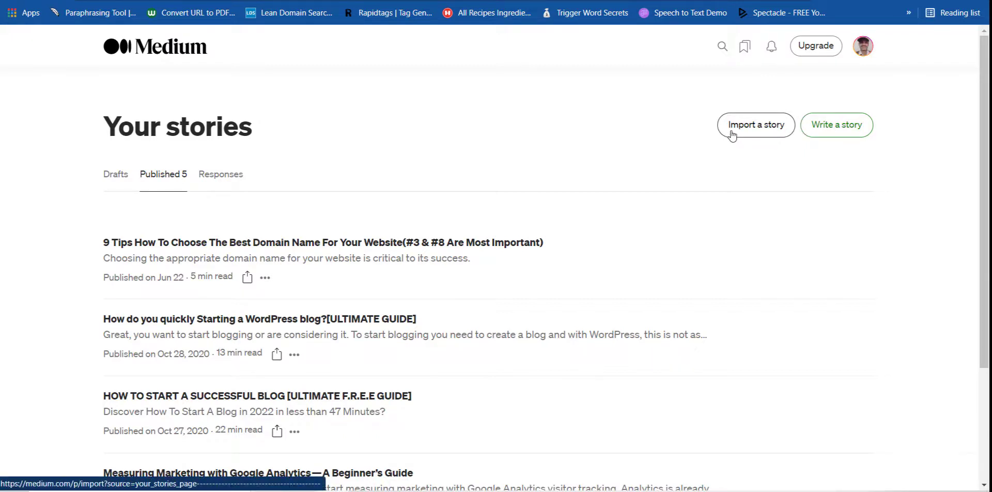
Import the SEO Friendly Blog Posts article from its pasted URL, minus the trailing slash.
left_click(731, 134)
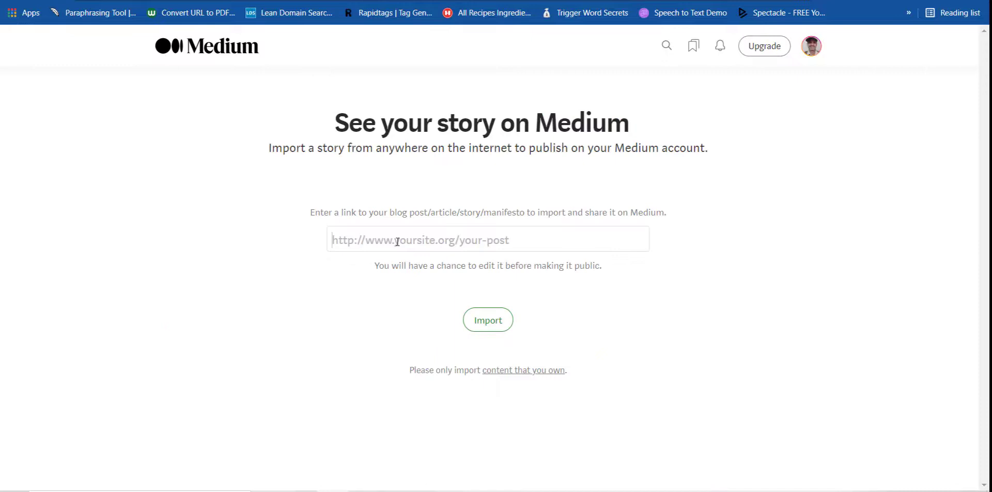
type("https://prodigitalbusiness.com/seo-friendly-blog-posts/")
key("BackSpace")
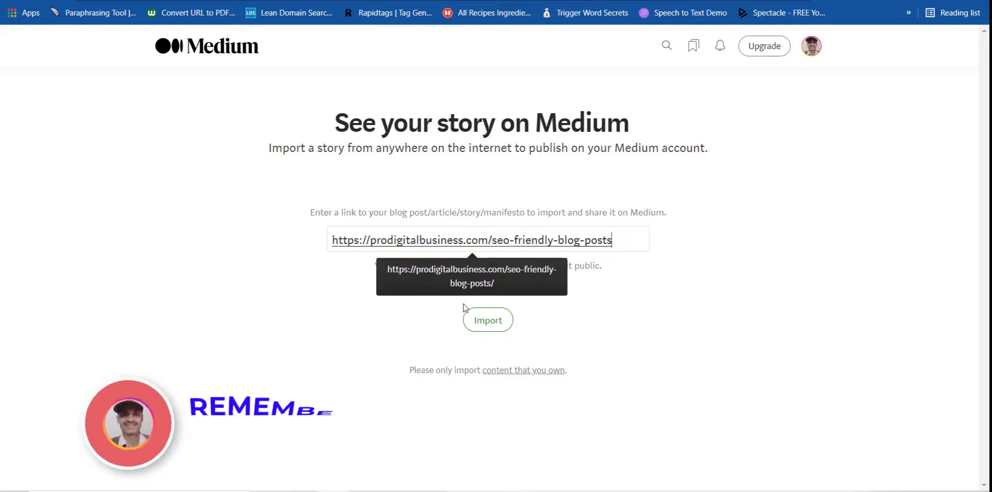
left_click(480, 324)
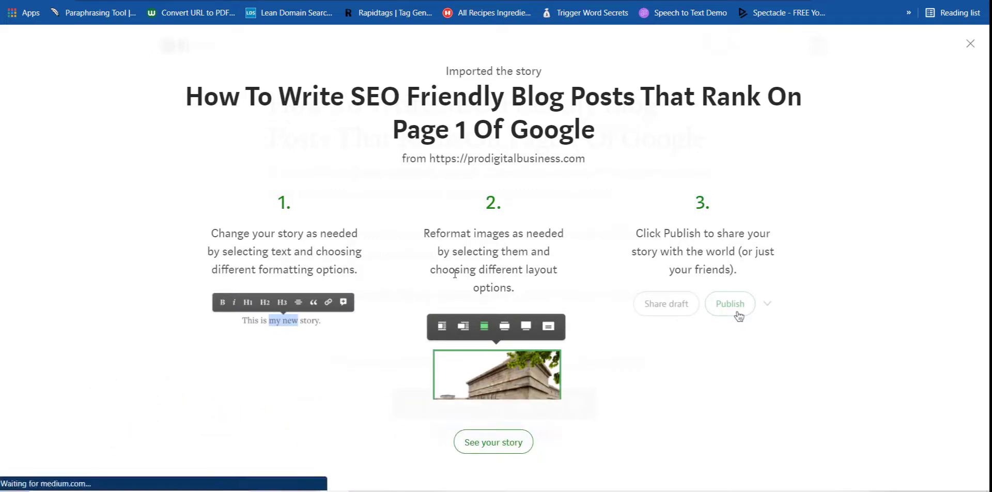
left_click(486, 451)
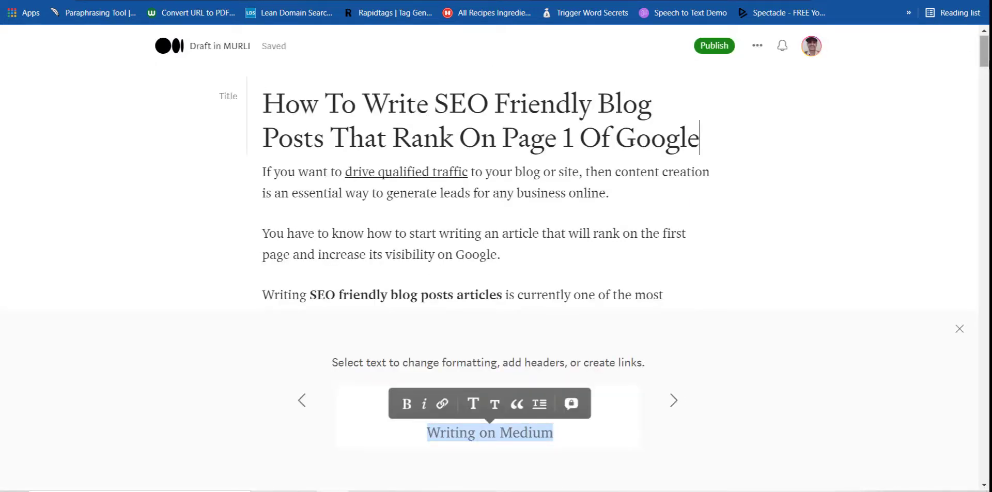
scroll(496, 207, "down", 7)
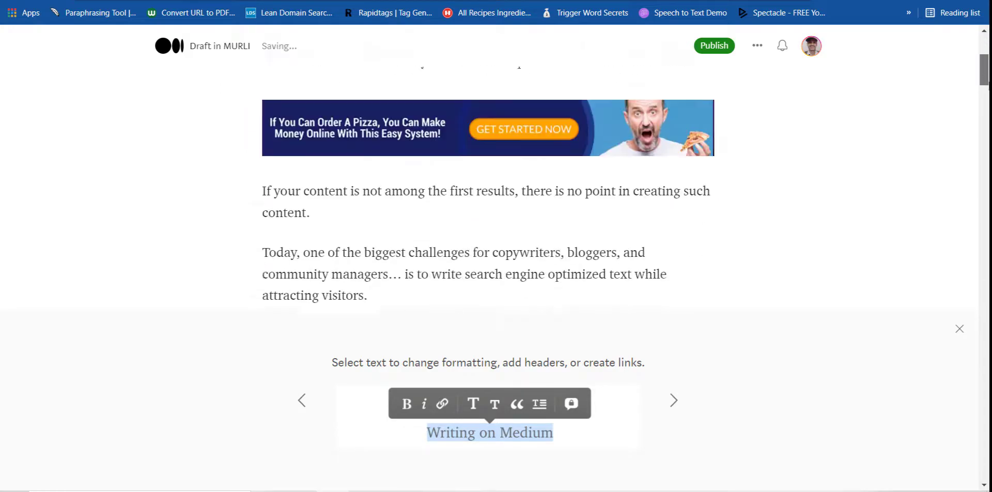
scroll(496, 181, "down", 20)
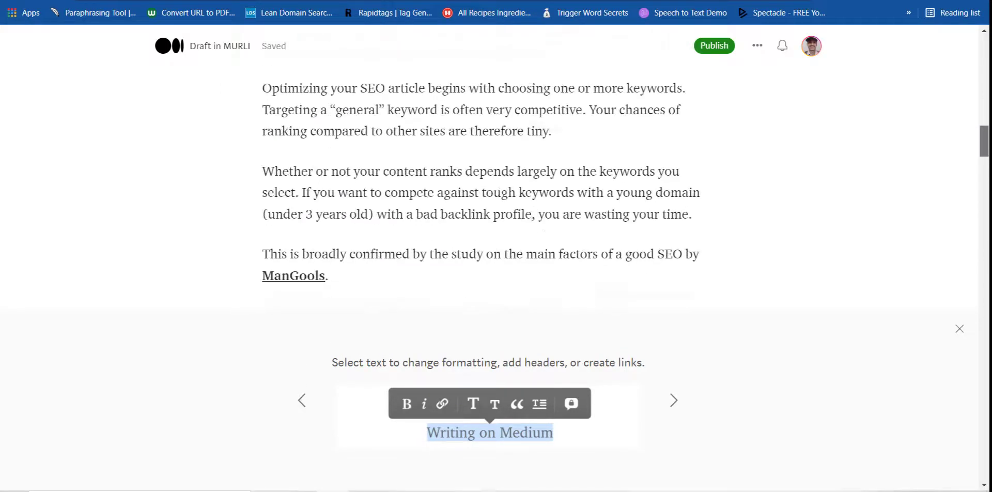
left_click_drag(987, 176, 987, 478)
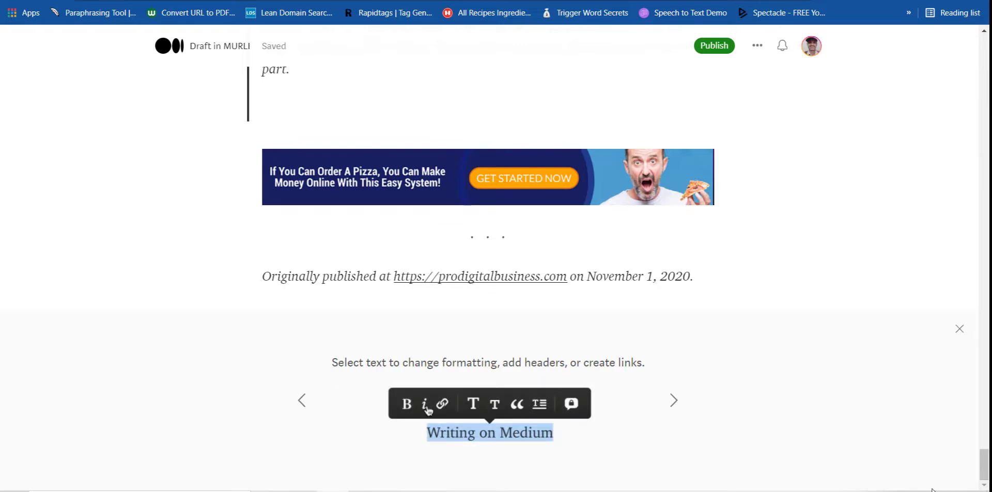
mouse_move(986, 468)
left_mouse_down()
mouse_move(987, 454)
mouse_move(987, 463)
left_mouse_up()
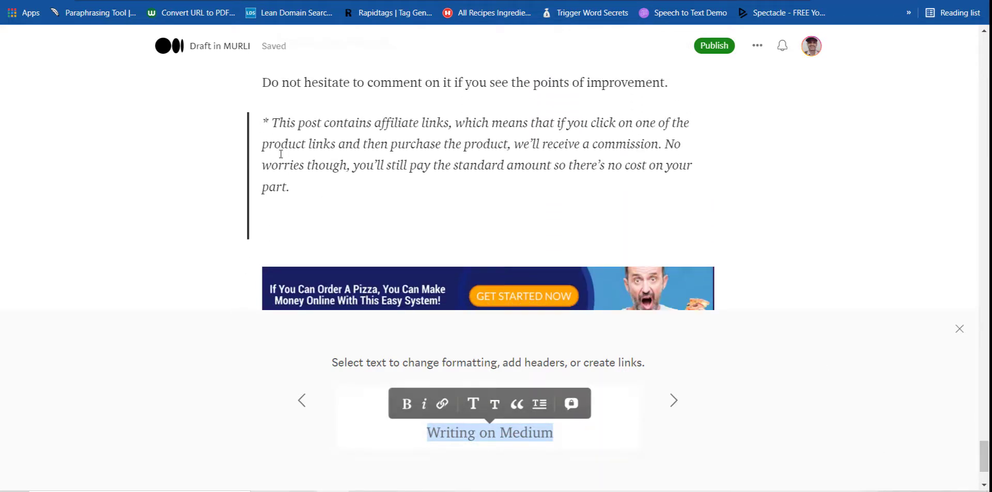
left_click_drag(272, 123, 294, 188)
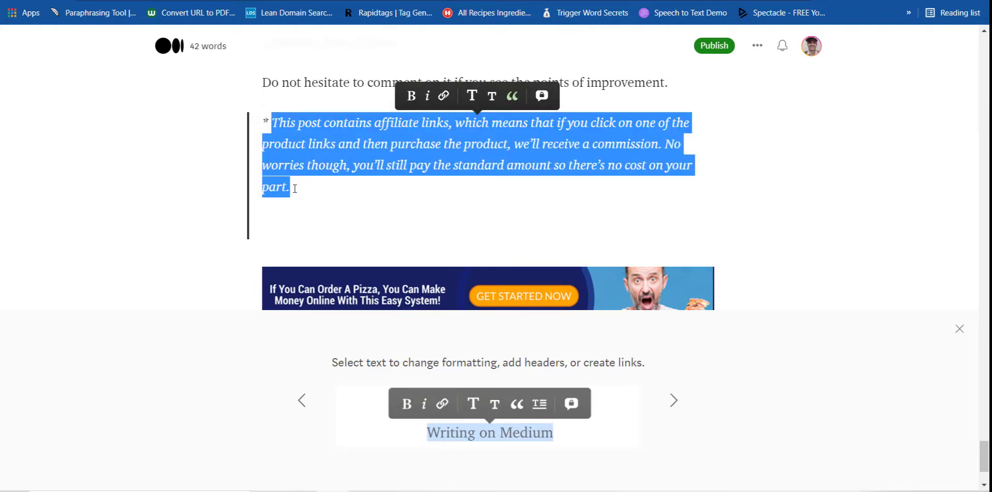
left_click(943, 259)
scroll(943, 260, "down", 2)
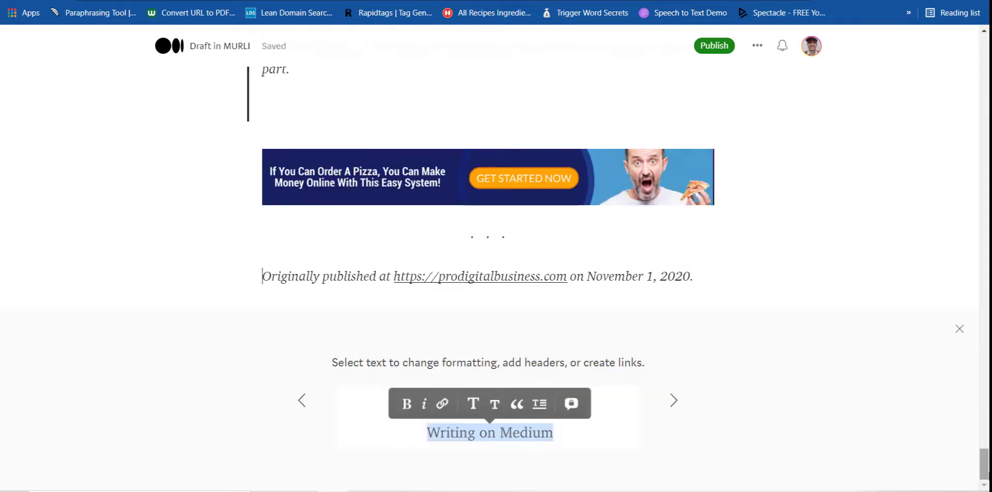
scroll(943, 259, "up", 2)
scroll(488, 181, "up", 10)
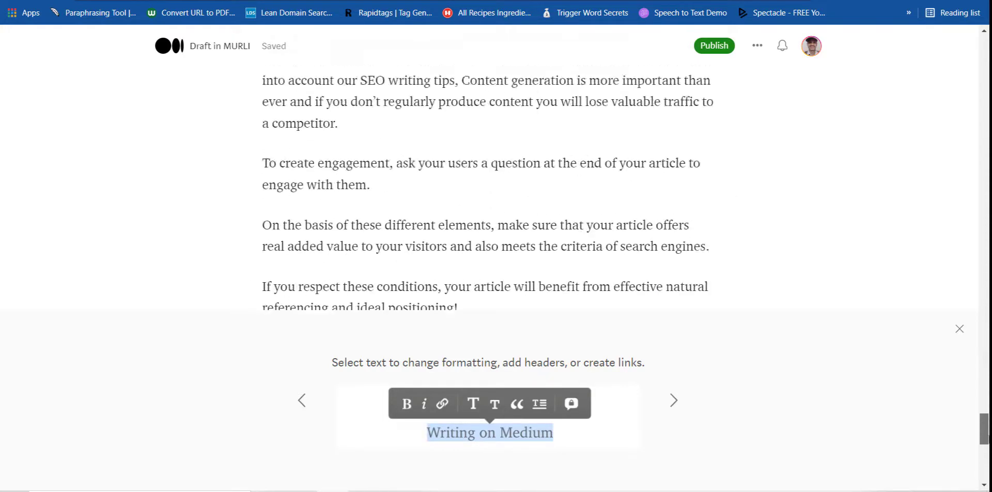
scroll(488, 181, "up", 15)
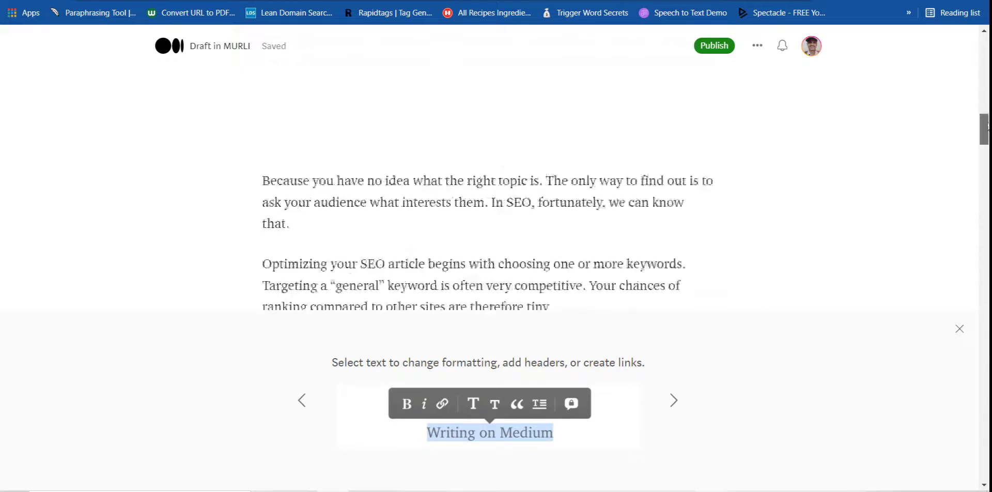
scroll(488, 181, "up", 5)
scroll(984, 62, "down", 2)
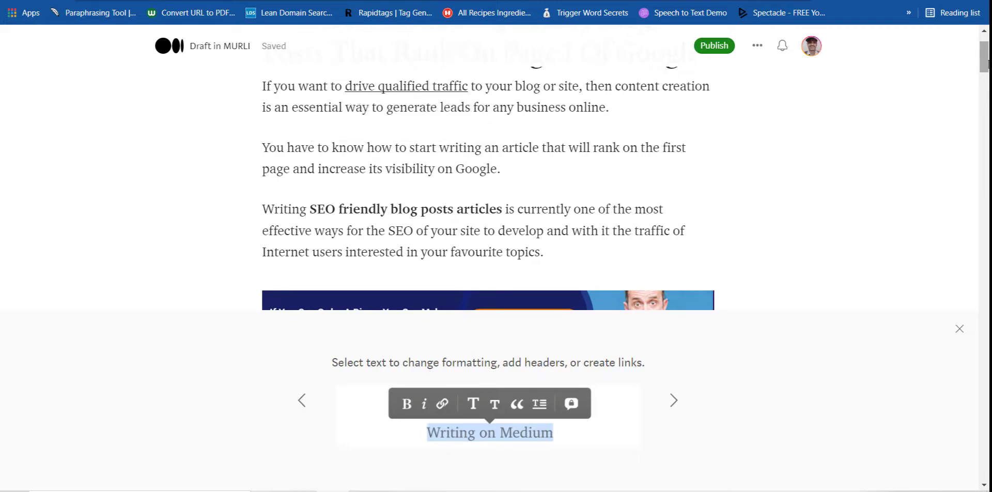
scroll(985, 62, "down", 8)
scroll(496, 186, "down", 5)
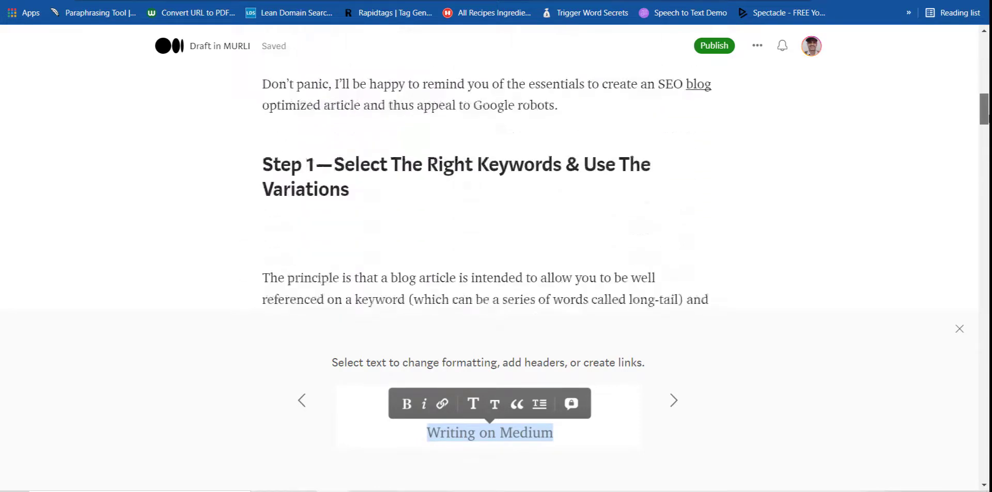
scroll(496, 186, "up", 10)
scroll(489, 180, "up", 4)
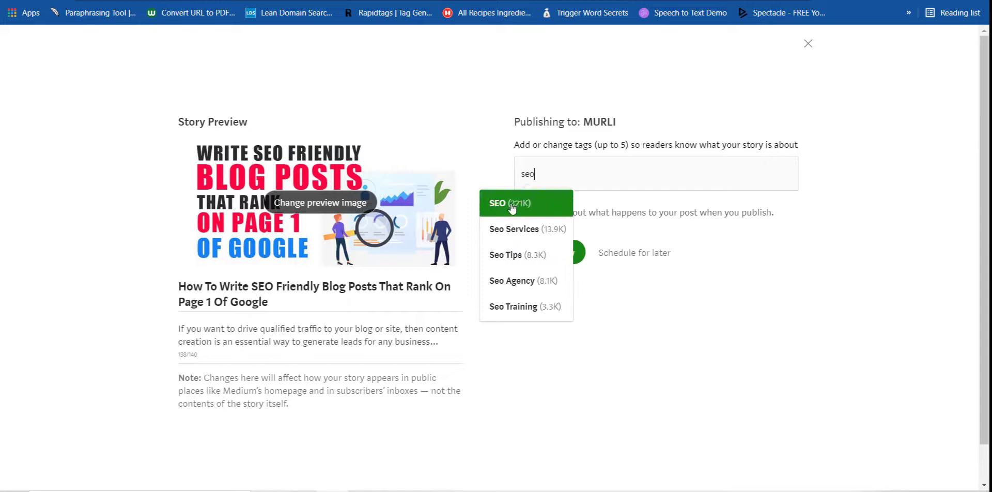
Tag the story SEO, Search Engine Optimization, Blogging, Blog Posts and Seo Tips, then publish now.
left_click(511, 207)
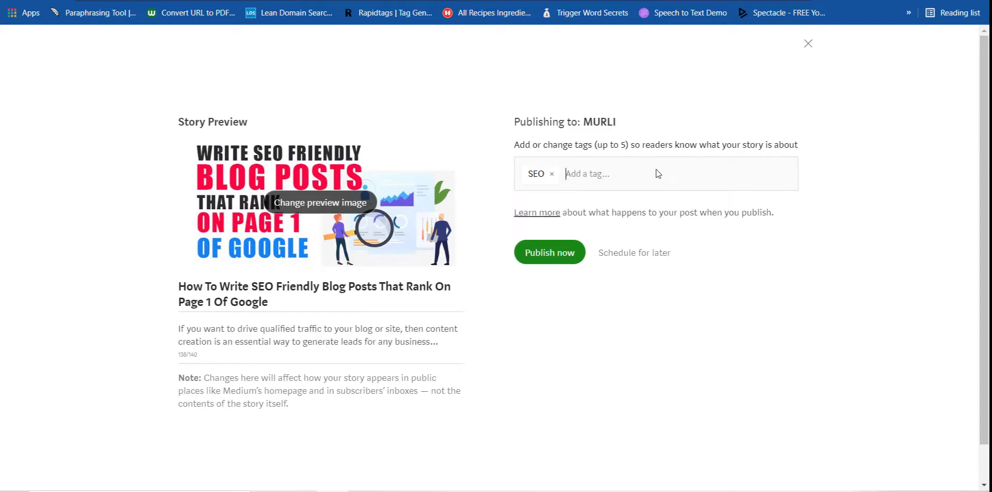
type("ser")
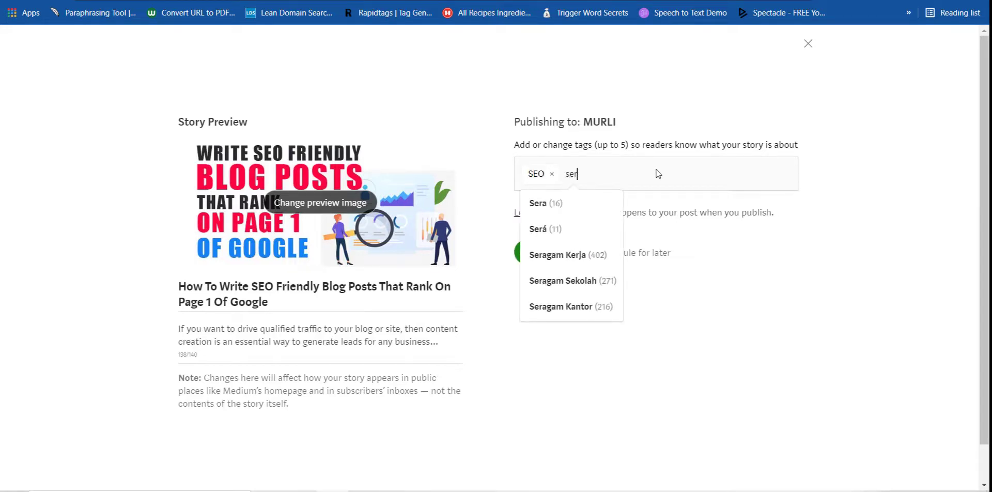
type("arch")
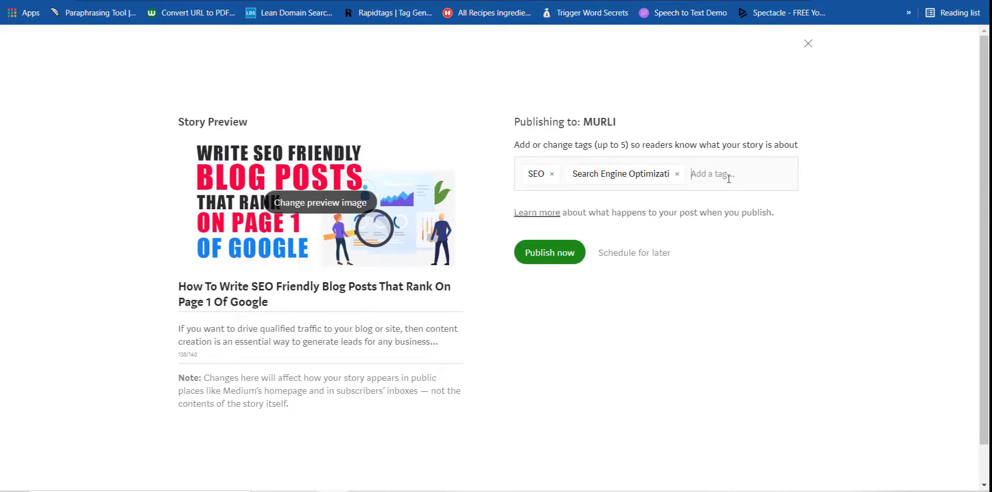
type("blog")
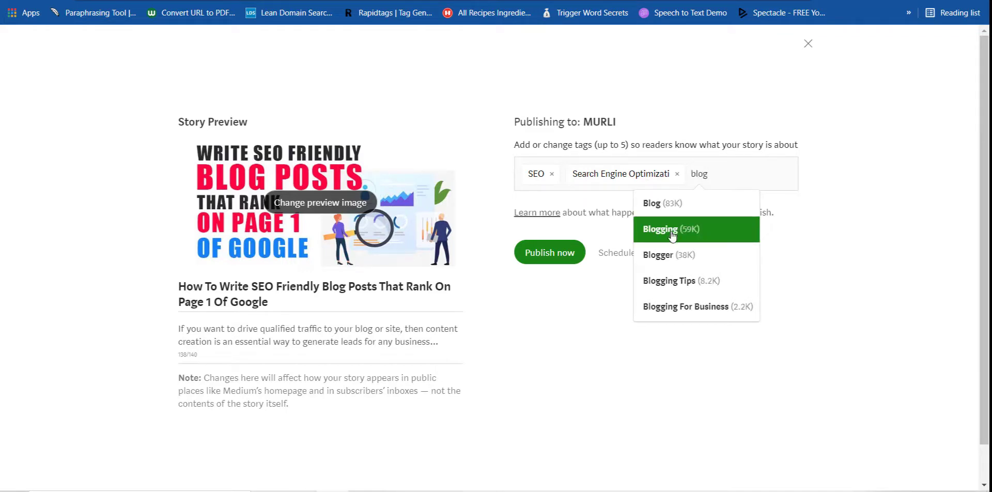
left_click(672, 229)
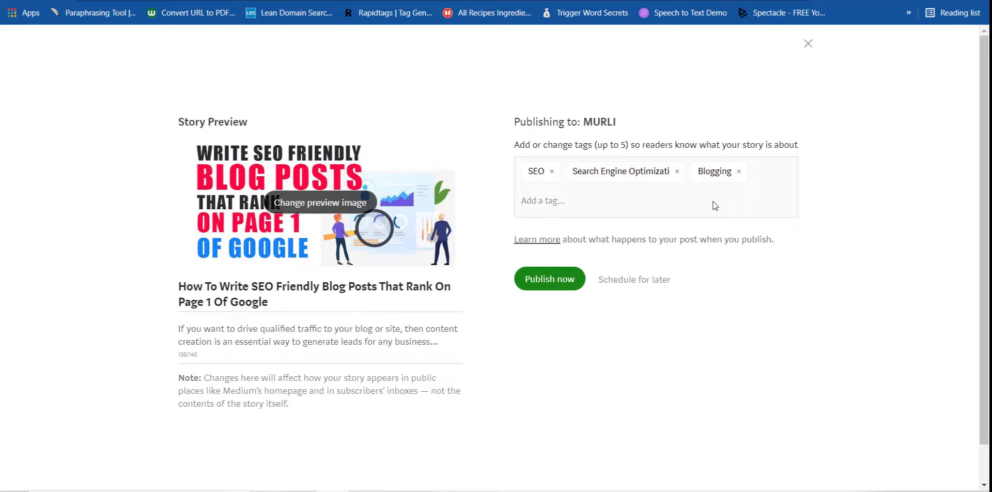
type("blog po")
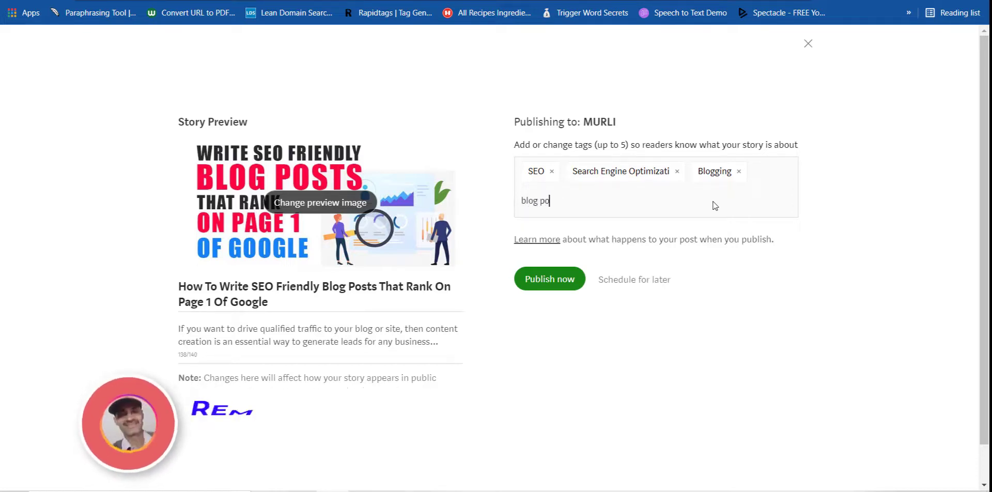
key("Down")
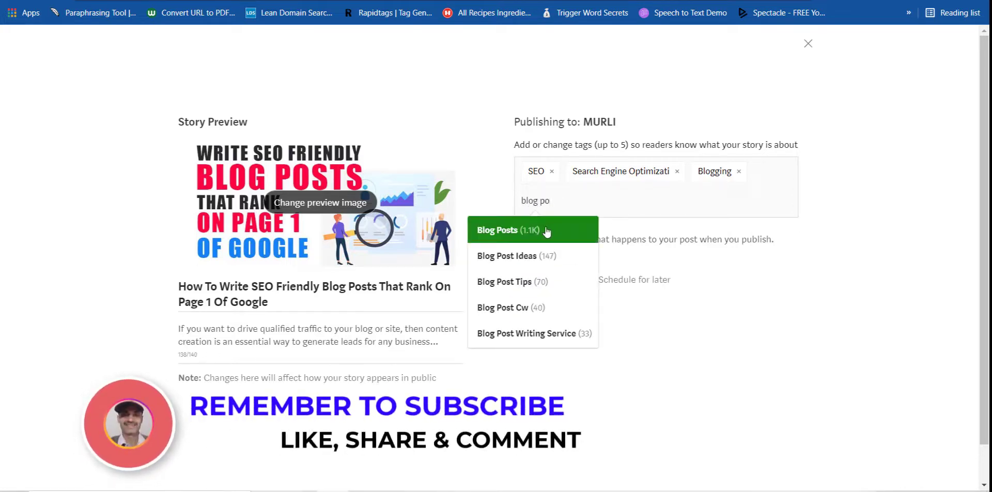
key("Return")
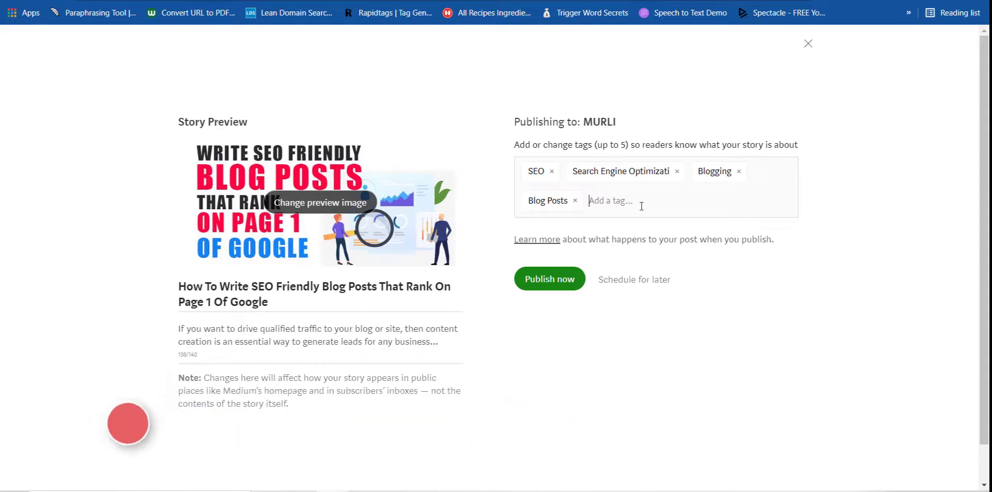
type("seo")
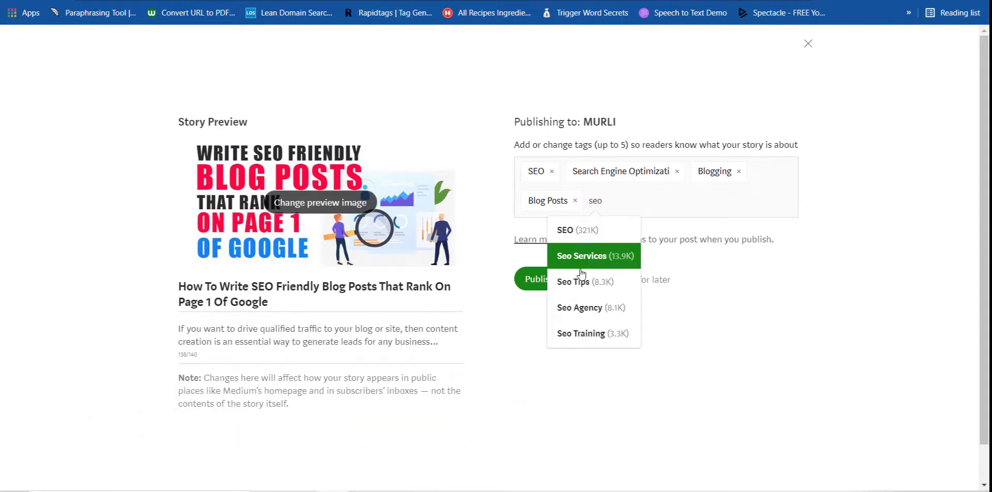
left_click(579, 281)
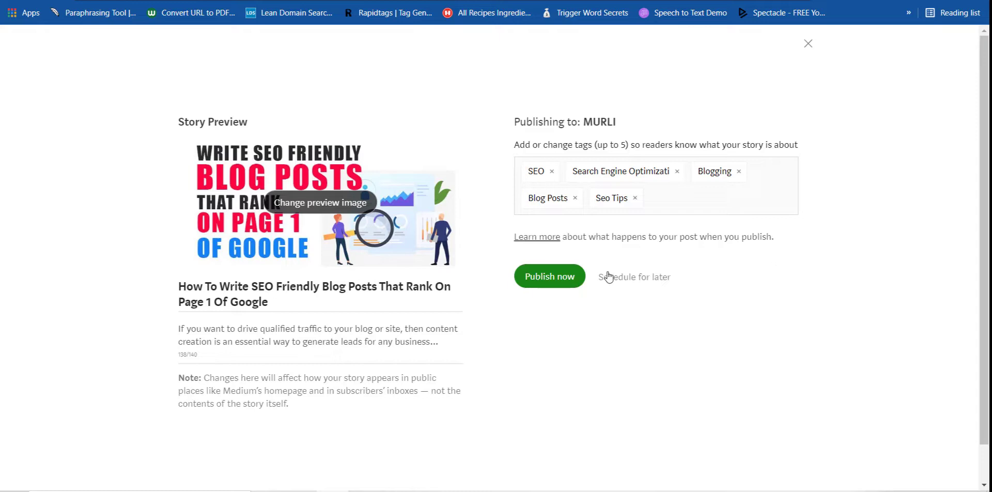
left_click(550, 276)
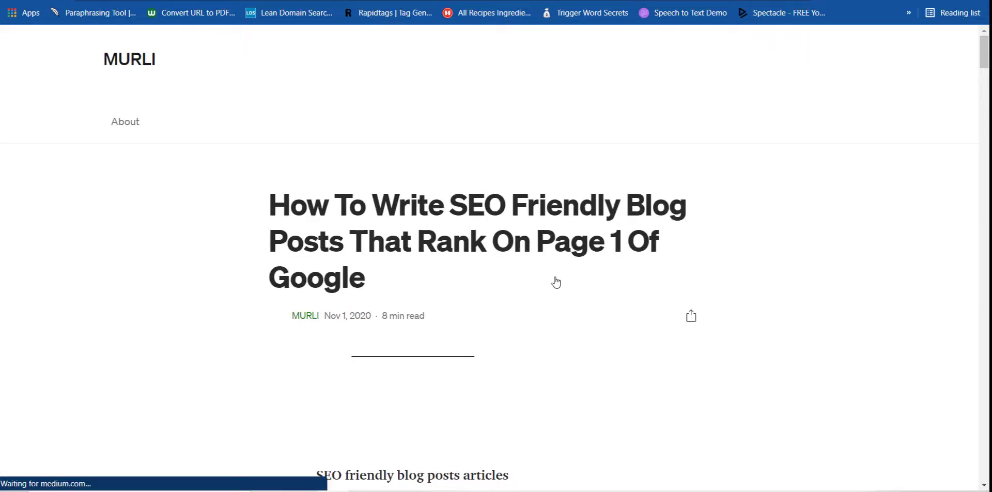
Copy the published story's link and close the 'Your story is published!' dialog.
scroll(986, 124, "down", 10)
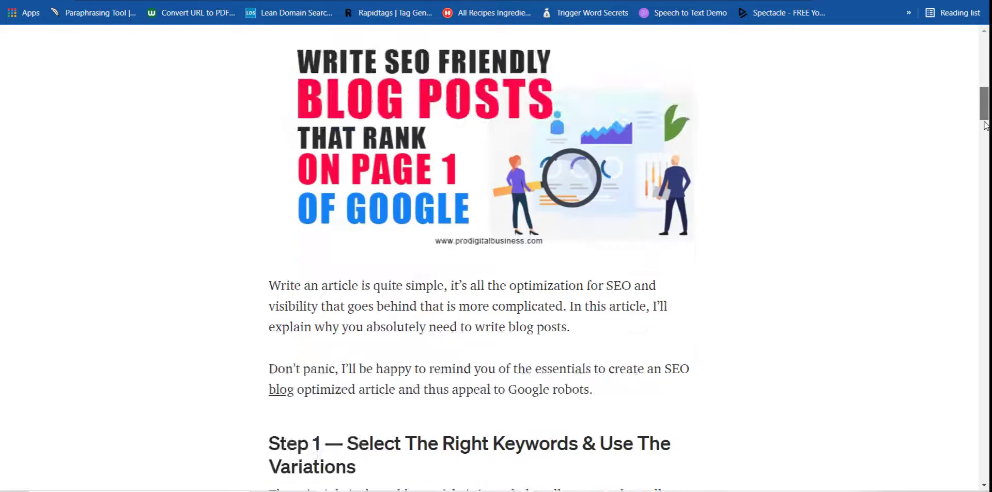
scroll(986, 124, "down", 10)
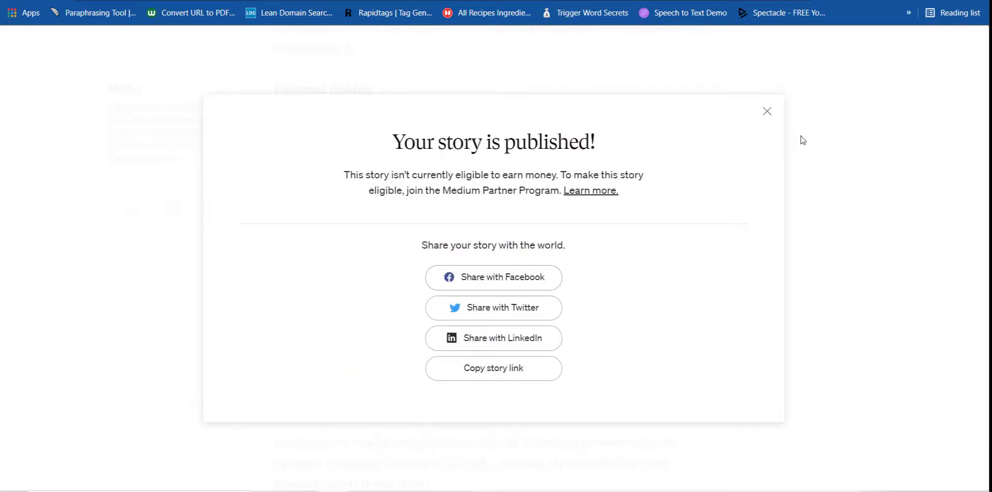
left_click(500, 373)
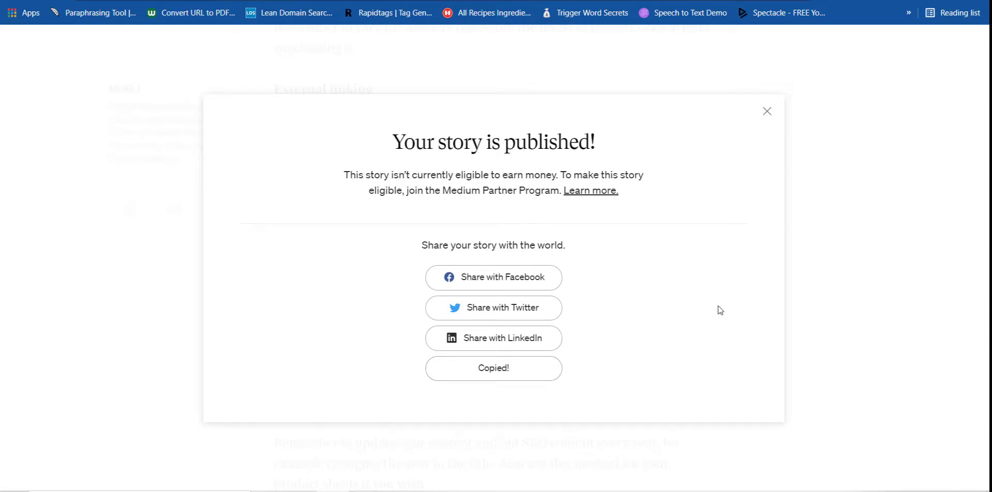
left_click(767, 113)
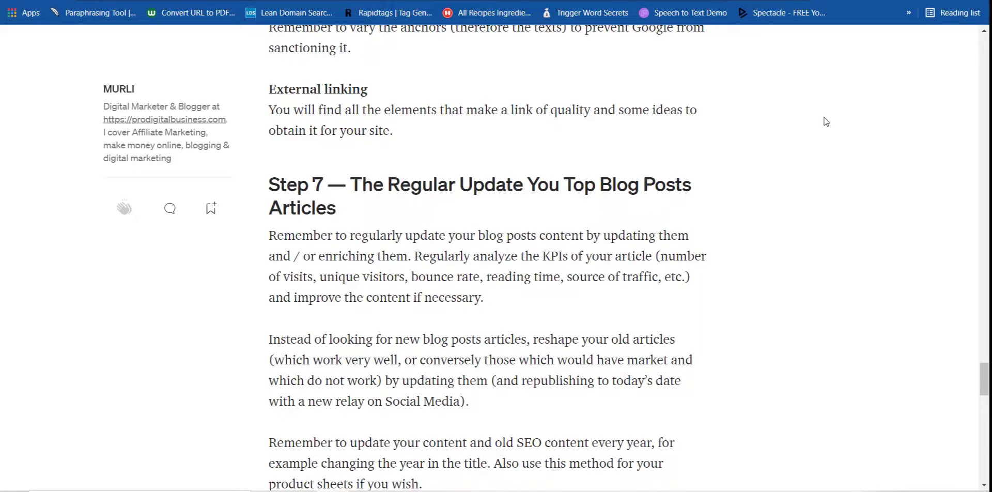